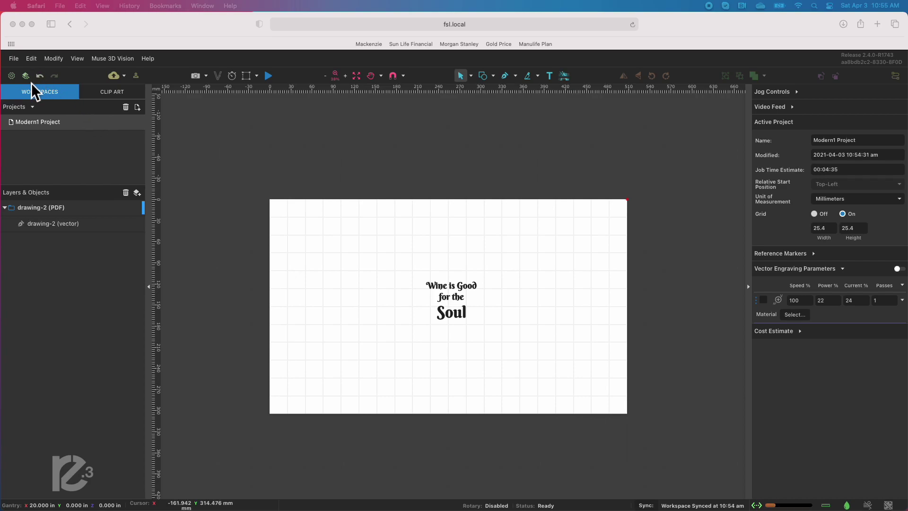
Step: Enable Rotary Mode in the machine settings, check the Laser Positioning Mode, and save the settings
{"action": "left_click", "coordinate": [14, 81]}
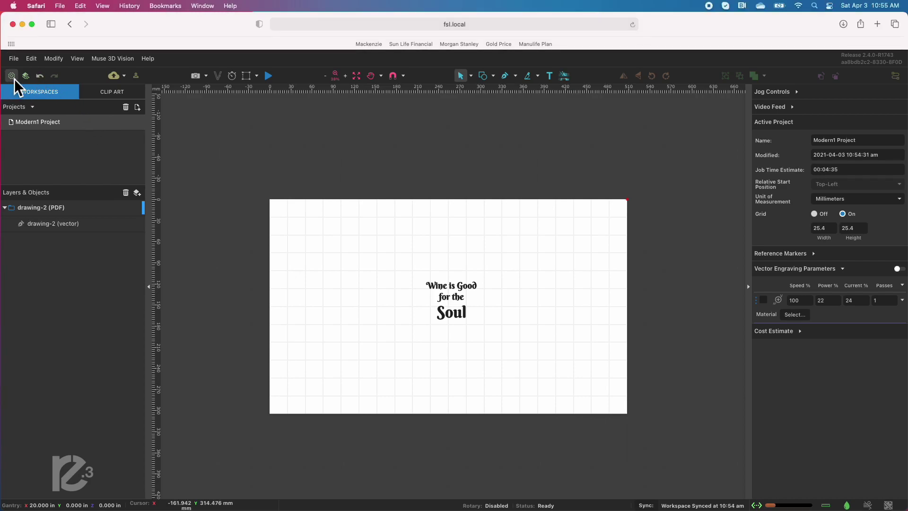
{"action": "left_click", "coordinate": [15, 79]}
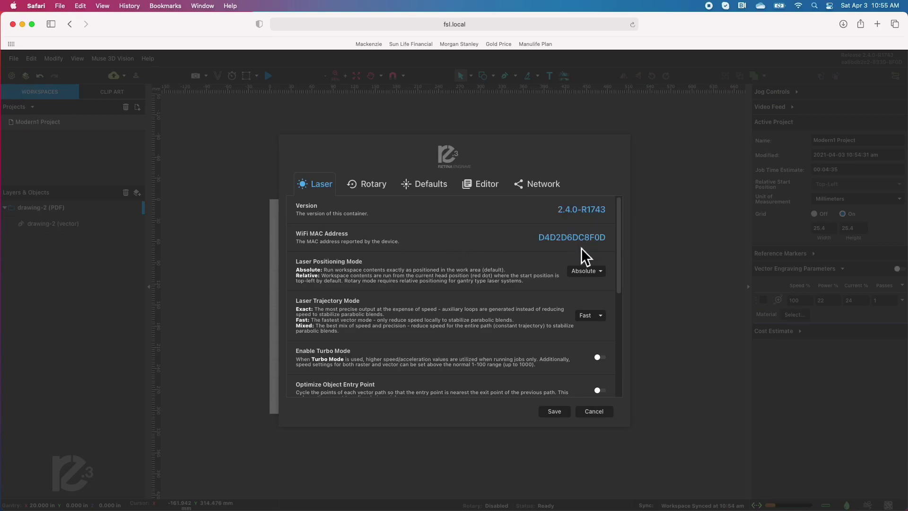
{"action": "left_click", "coordinate": [377, 187]}
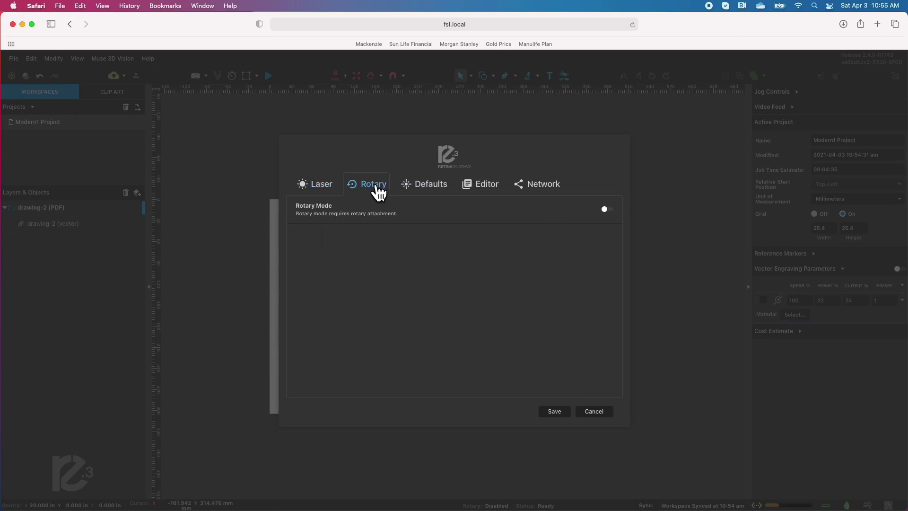
{"action": "left_click", "coordinate": [605, 210]}
{"action": "left_click", "coordinate": [303, 184]}
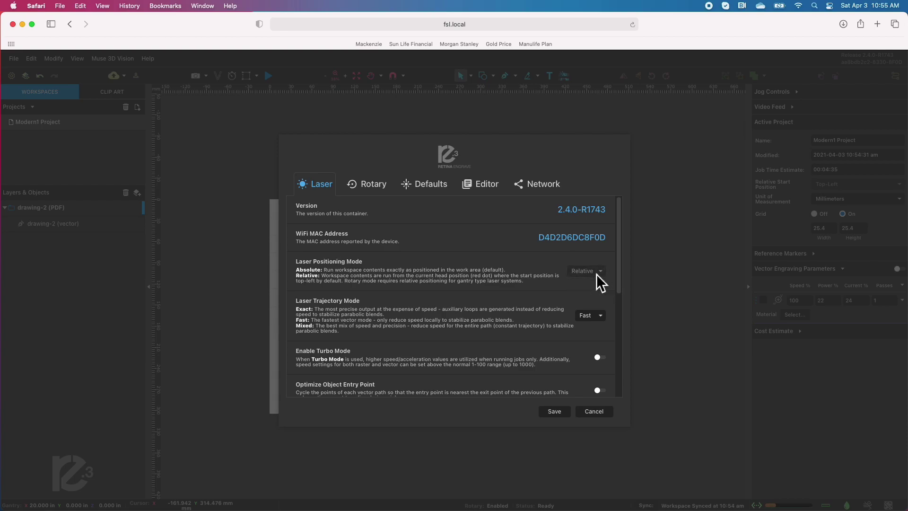
{"action": "left_click", "coordinate": [557, 413]}
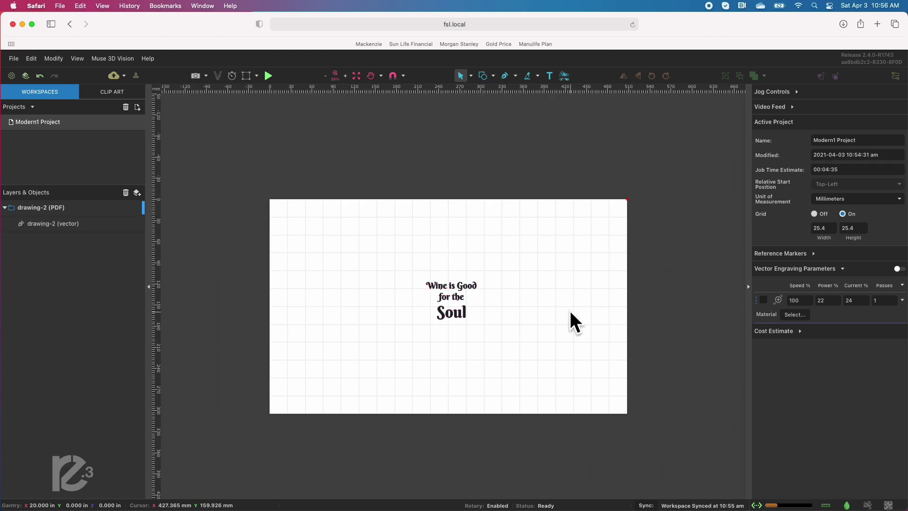
Step: Rotate the "Wine is Good for the Soul" artwork 90° clockwise, shift it slightly to the right, and mirror it vertically
{"action": "left_click", "coordinate": [466, 298]}
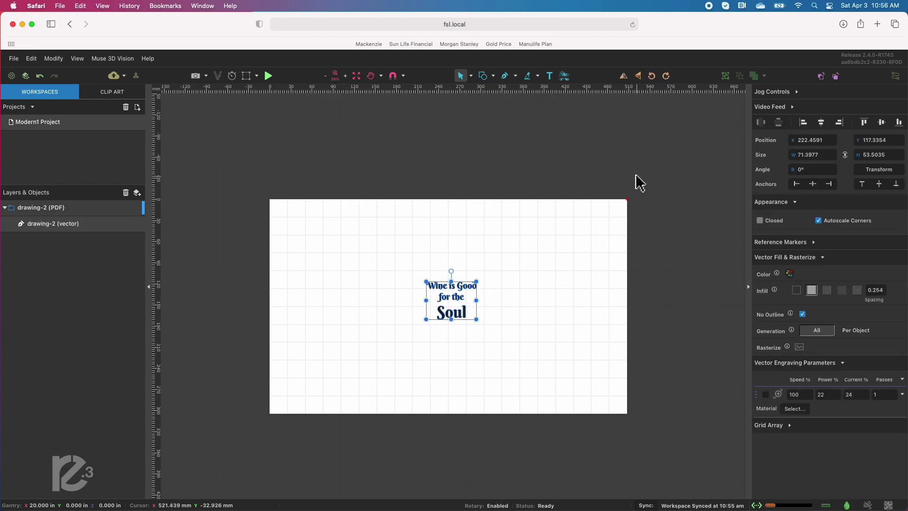
{"action": "left_click", "coordinate": [666, 76]}
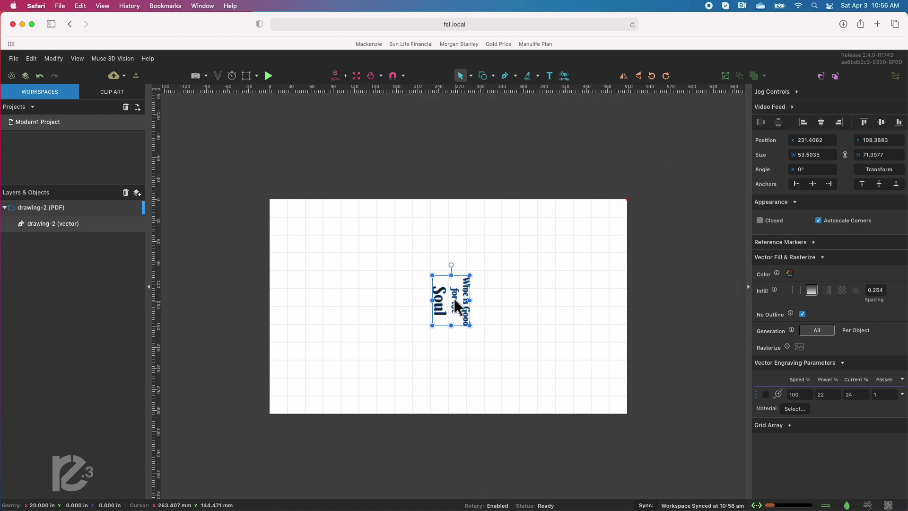
{"action": "left_click_drag", "start_coordinate": [456, 308], "coordinate": [474, 307]}
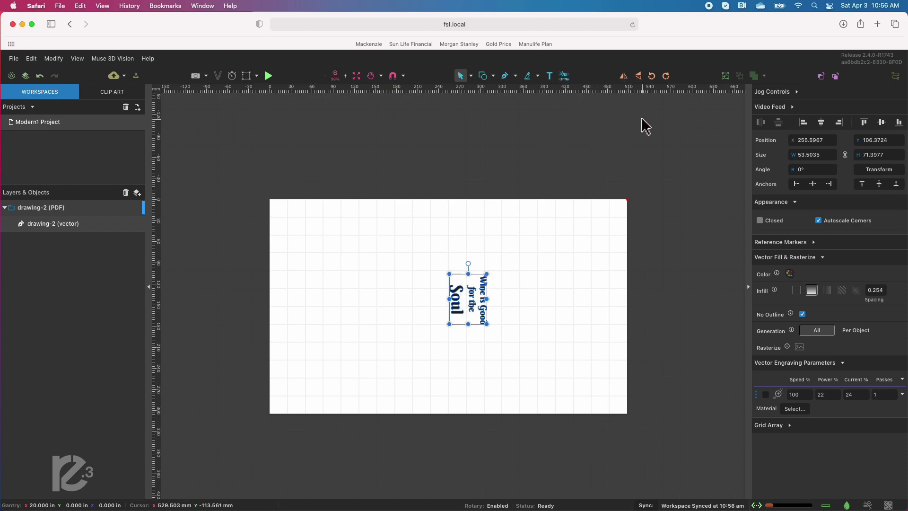
{"action": "left_click", "coordinate": [638, 76]}
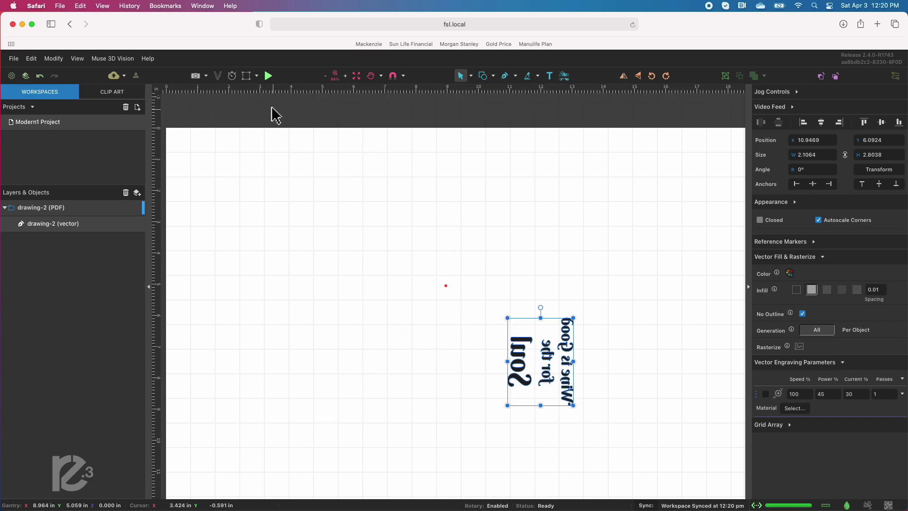
Step: Run a perimeter trace of the engraving job and clear the selection of the drawing-2 layer
{"action": "left_click", "coordinate": [247, 76]}
{"action": "left_click", "coordinate": [52, 208]}
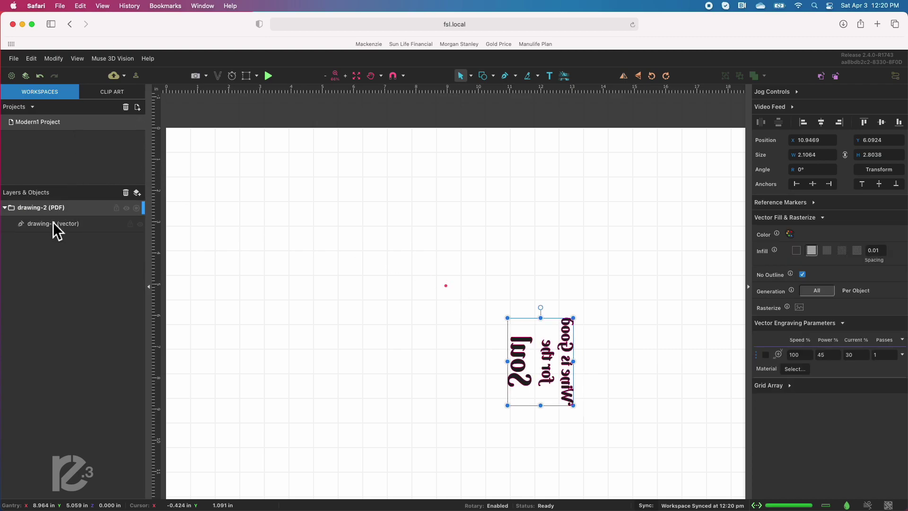
{"action": "left_click", "coordinate": [56, 207]}
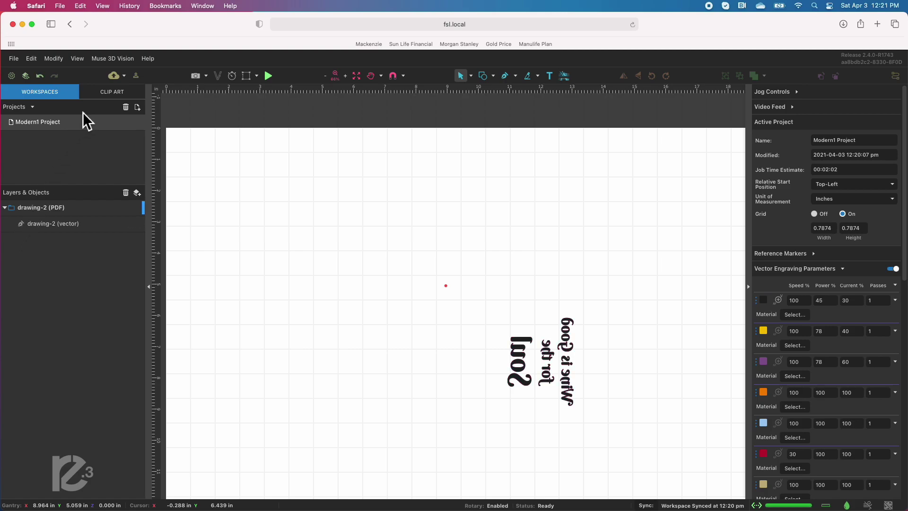
Step: Switch the project's unit of measurement to Millimeters and back to Inches
{"action": "left_click", "coordinate": [829, 201]}
{"action": "left_click", "coordinate": [830, 178]}
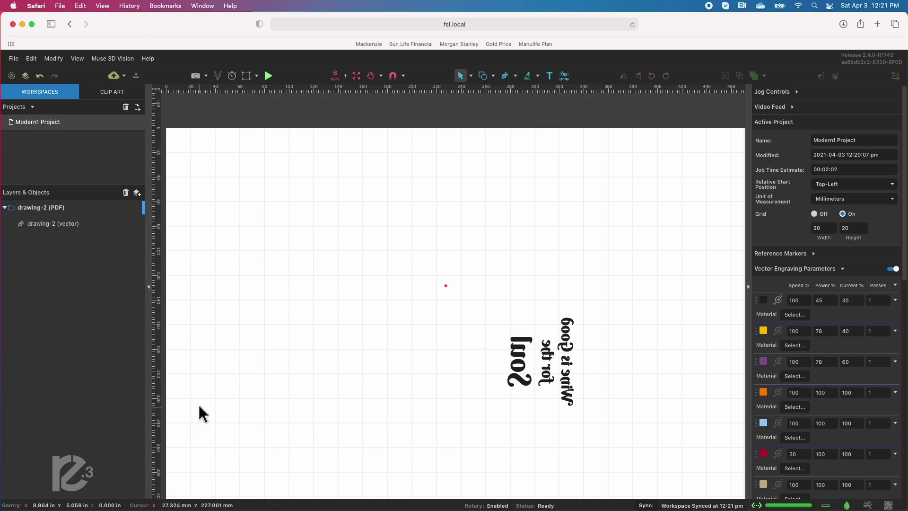
{"action": "left_click", "coordinate": [877, 201]}
{"action": "left_click", "coordinate": [829, 218]}
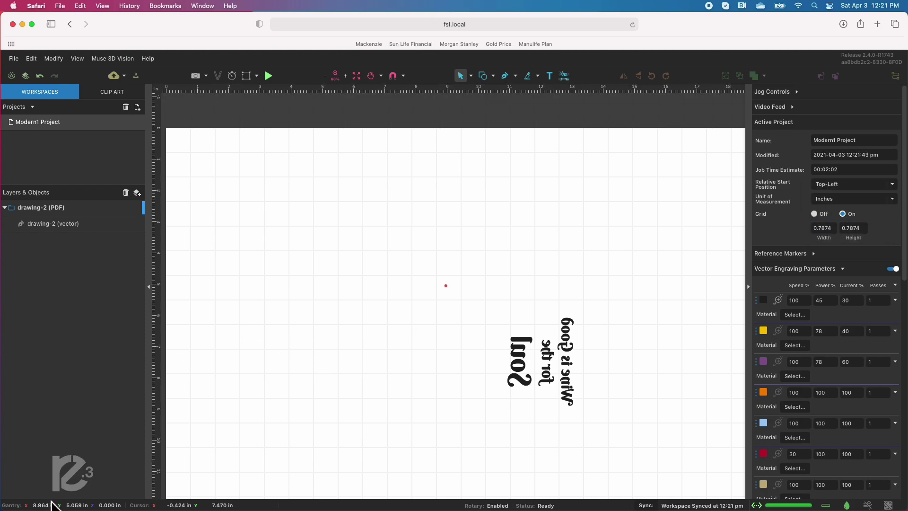
Step: Set the artwork's position to X 8.964 and Y 5.059 inches to match the gantry location, and run a perimeter trace
{"action": "left_click", "coordinate": [521, 380]}
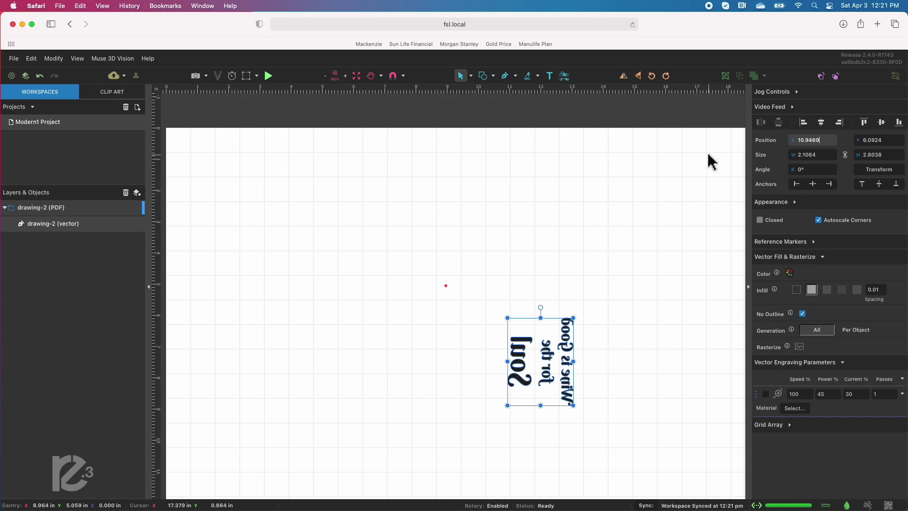
{"action": "left_click", "coordinate": [809, 155]}
{"action": "key", "text": "super+a"}
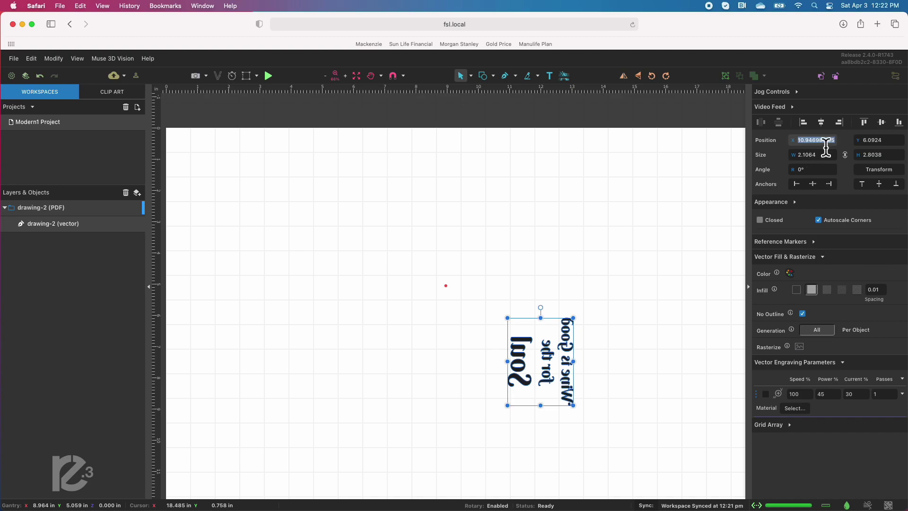
{"action": "type", "text": "8.964"}
{"action": "key", "text": "Return"}
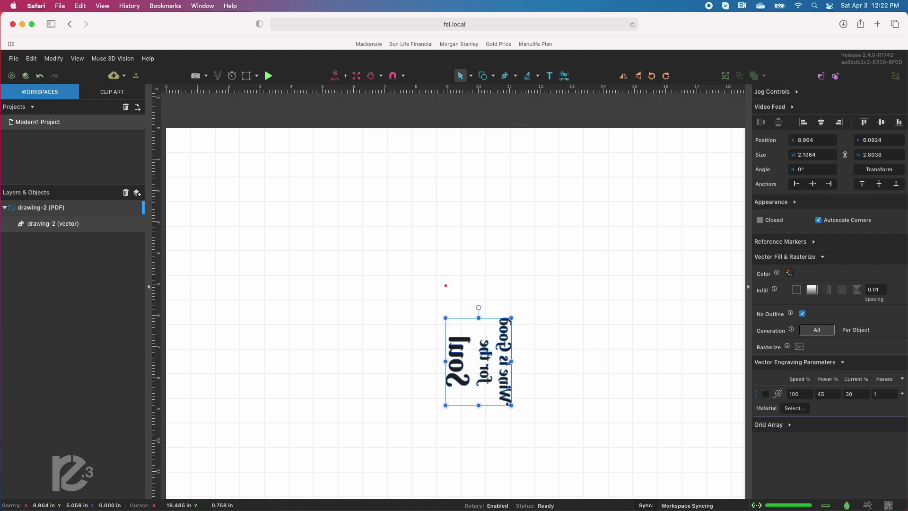
{"action": "left_click", "coordinate": [880, 144]}
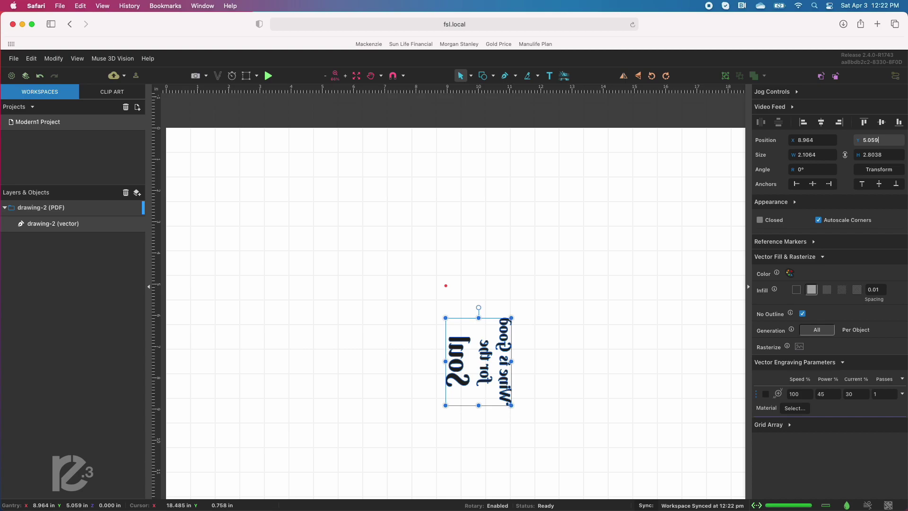
{"action": "type", "text": "5.059"}
{"action": "key", "text": "Return"}
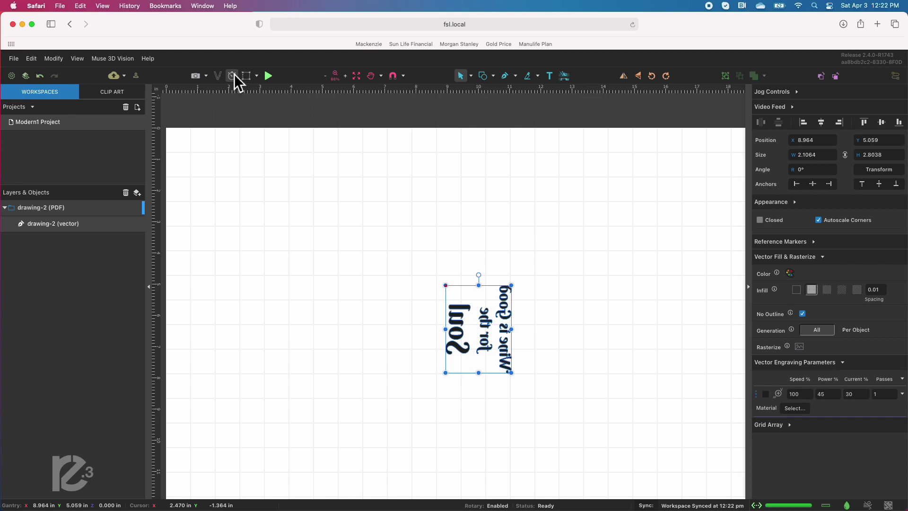
{"action": "left_click", "coordinate": [246, 76]}
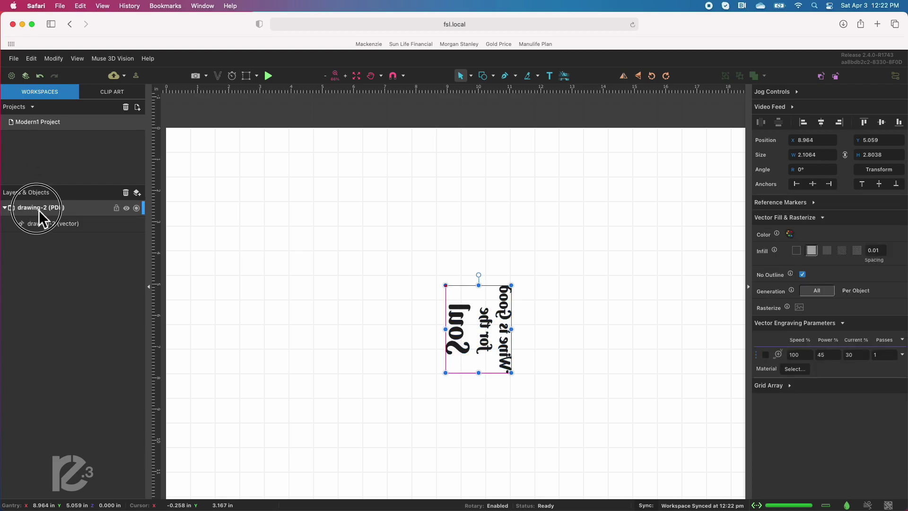
Step: Deselect the artwork and set the project's Relative Start Position to Center
{"action": "left_click", "coordinate": [42, 137]}
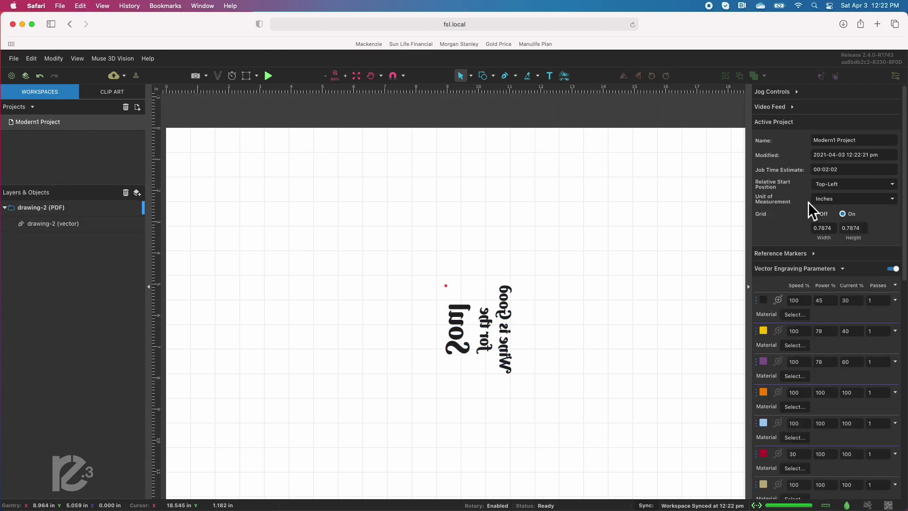
{"action": "left_click", "coordinate": [843, 184]}
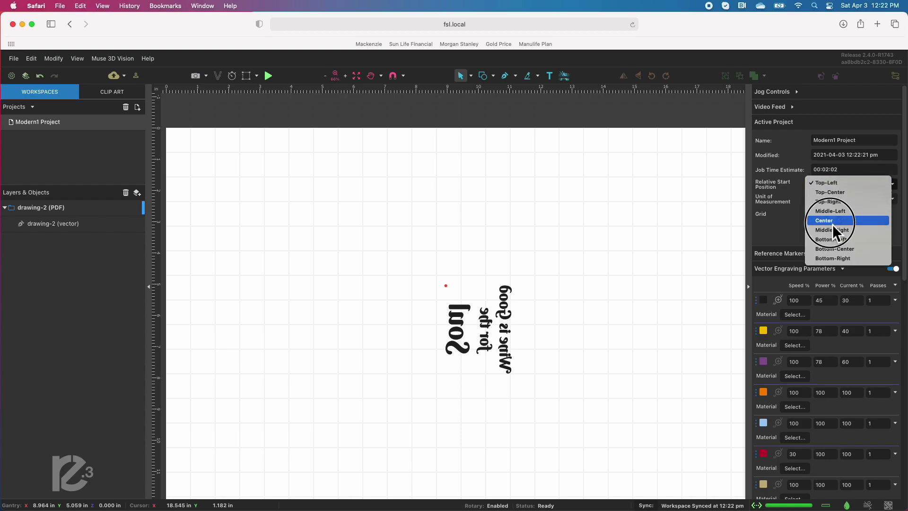
{"action": "key", "text": "Escape"}
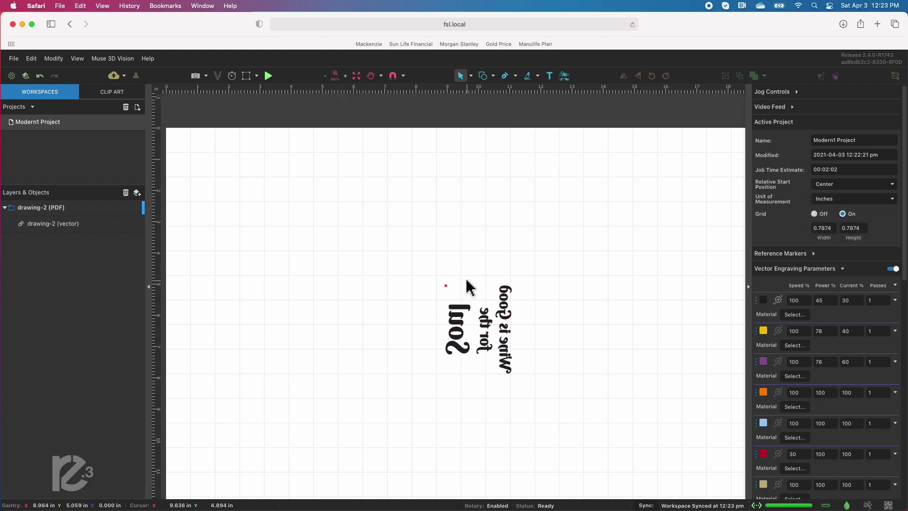
Step: Move the artwork to about X 7.69, Y 3.63 inches, roughly centred on the red laser-head marker, and run a perimeter trace
{"action": "left_click", "coordinate": [476, 316]}
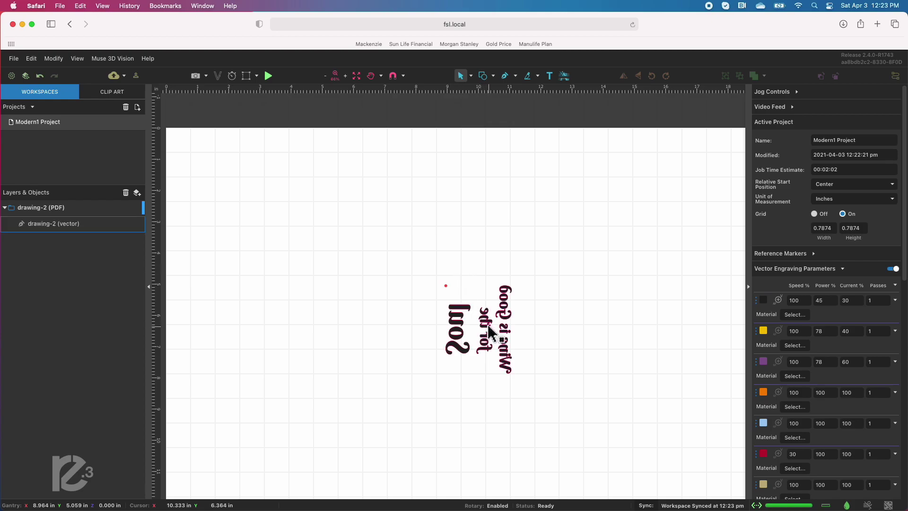
{"action": "left_click_drag", "start_coordinate": [476, 316], "coordinate": [442, 277]}
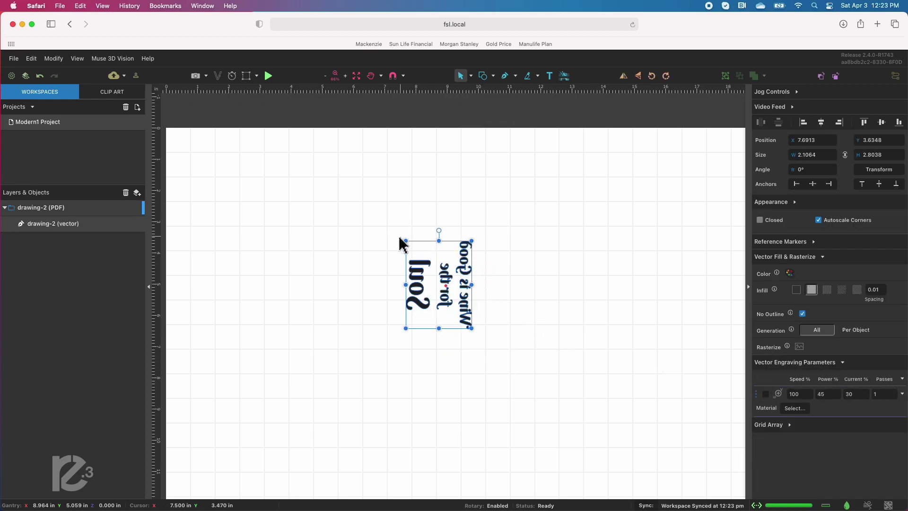
{"action": "left_click", "coordinate": [246, 76]}
Step: Clear the selection of the drawing-2 layer and set the project's unit of measurement to Millimeters
{"action": "left_click", "coordinate": [43, 209]}
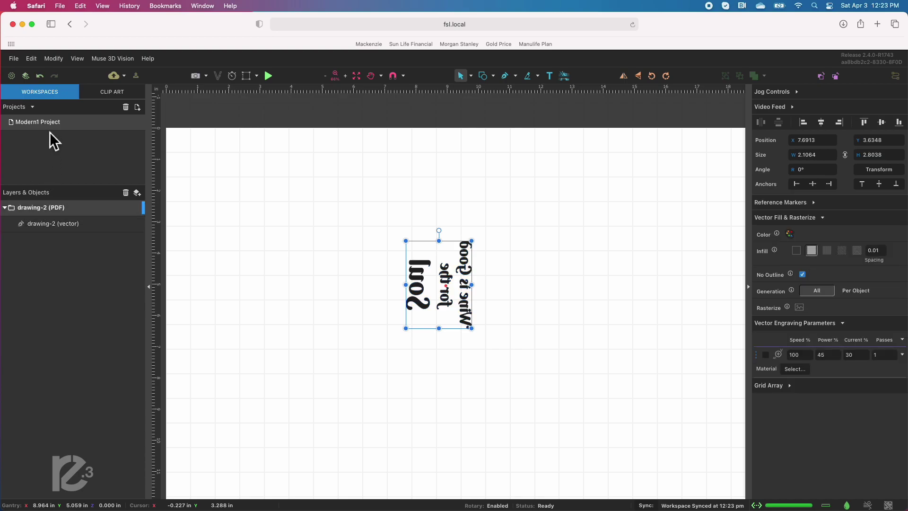
{"action": "left_click", "coordinate": [46, 212]}
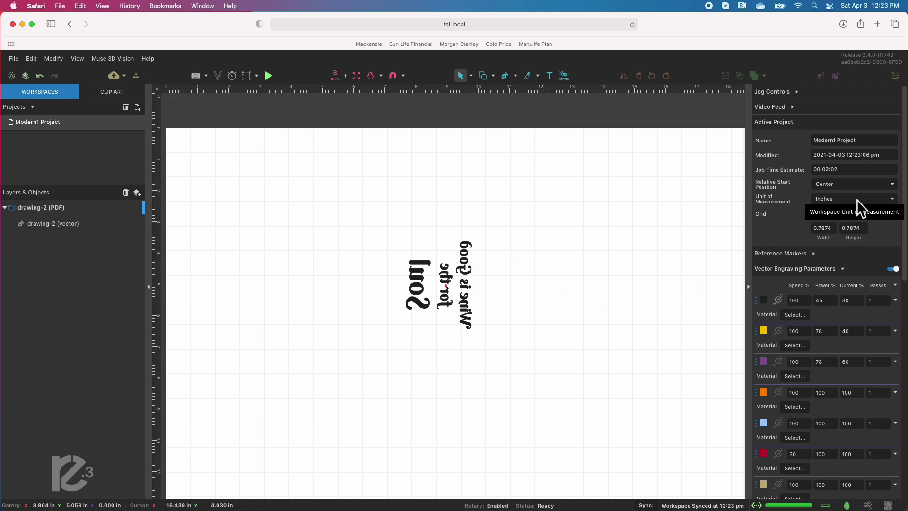
{"action": "left_click", "coordinate": [858, 200]}
{"action": "left_click", "coordinate": [829, 180]}
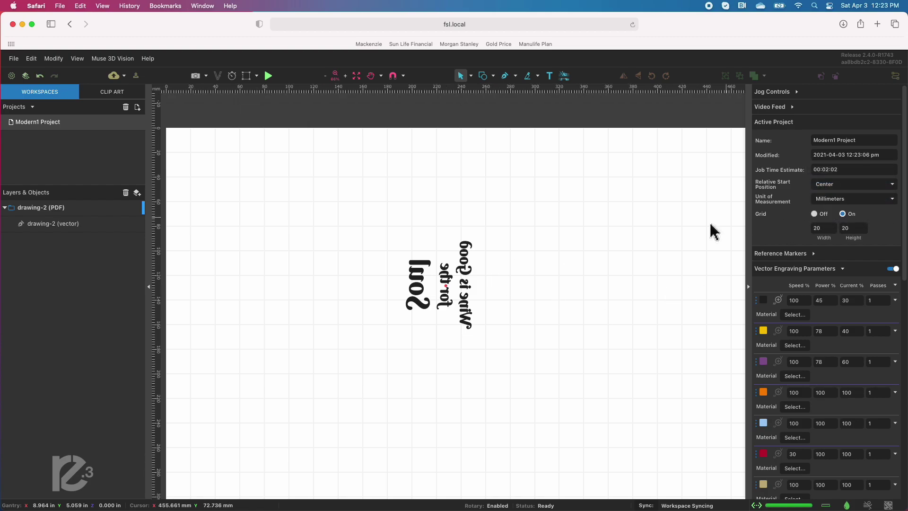